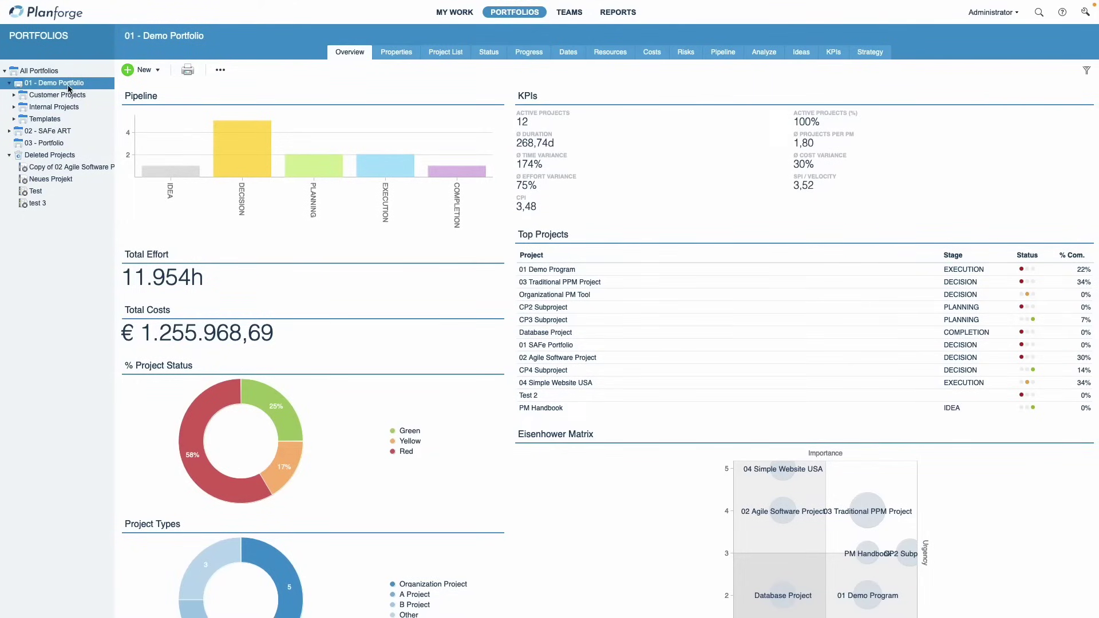
Create 'New Project 1' in Demo Portfolio with Traditional methodology and no template.
click(136, 72)
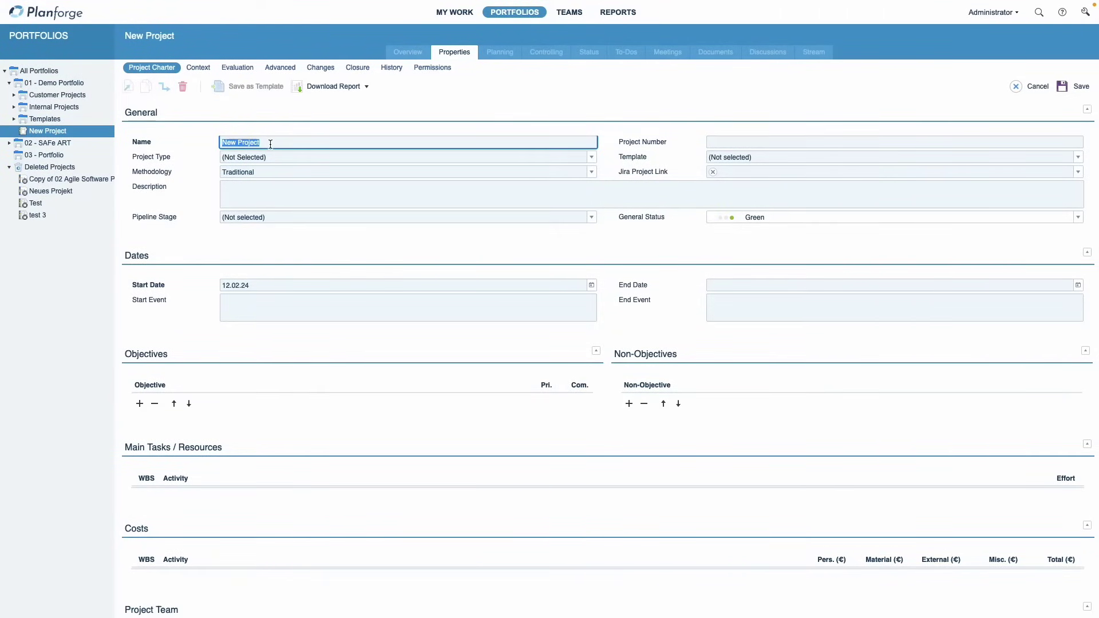
text(New Pr)
text(ojec)
key(ctrl+a)
click(591, 173)
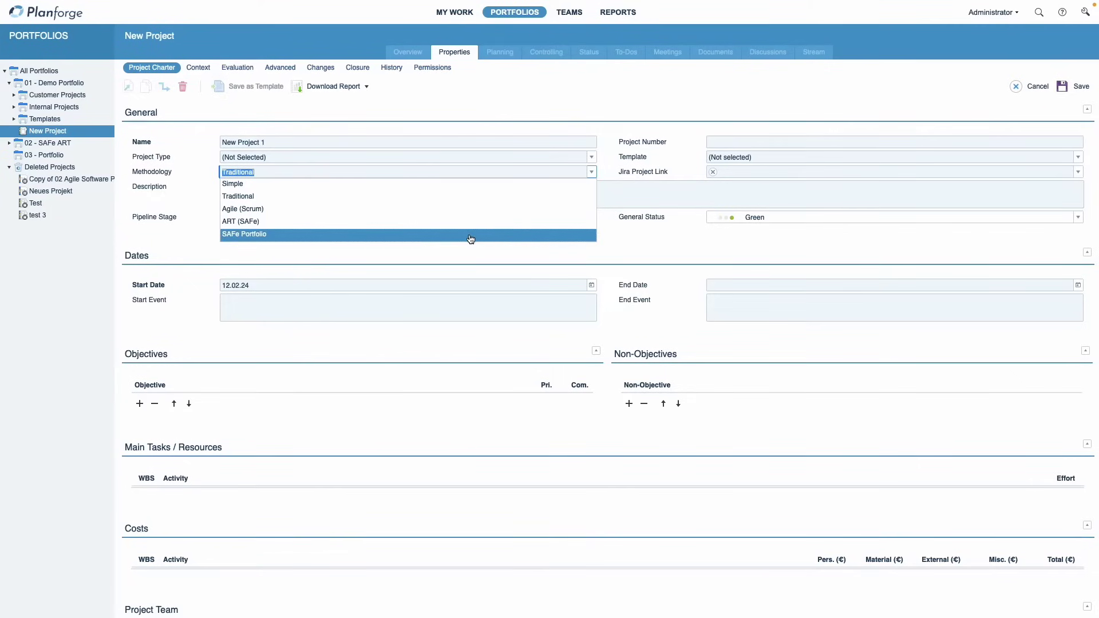
click(438, 196)
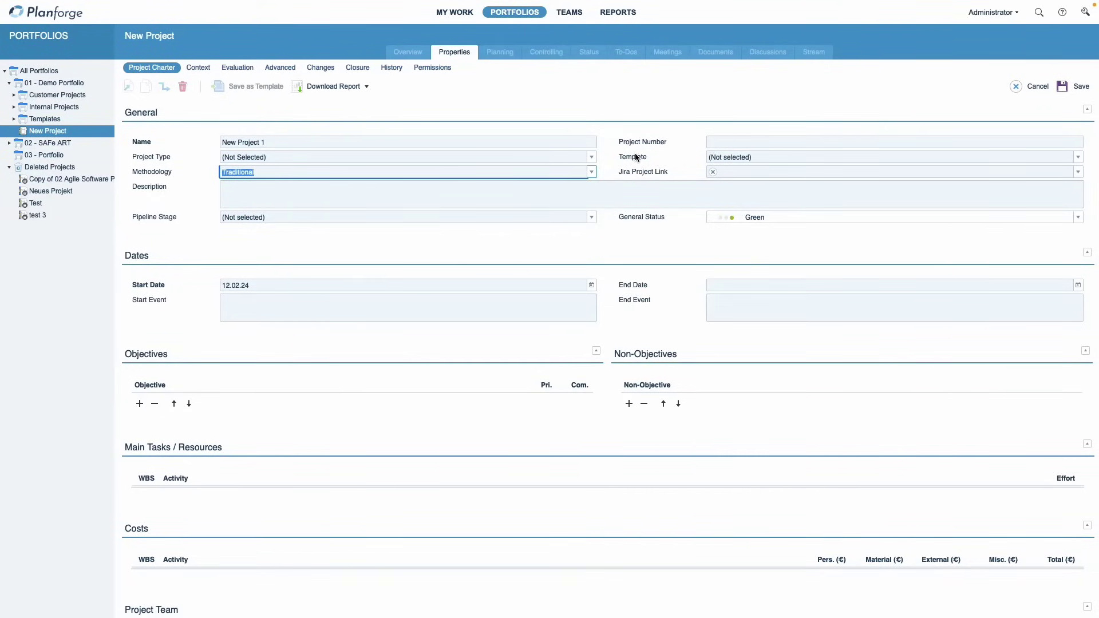
click(1078, 157)
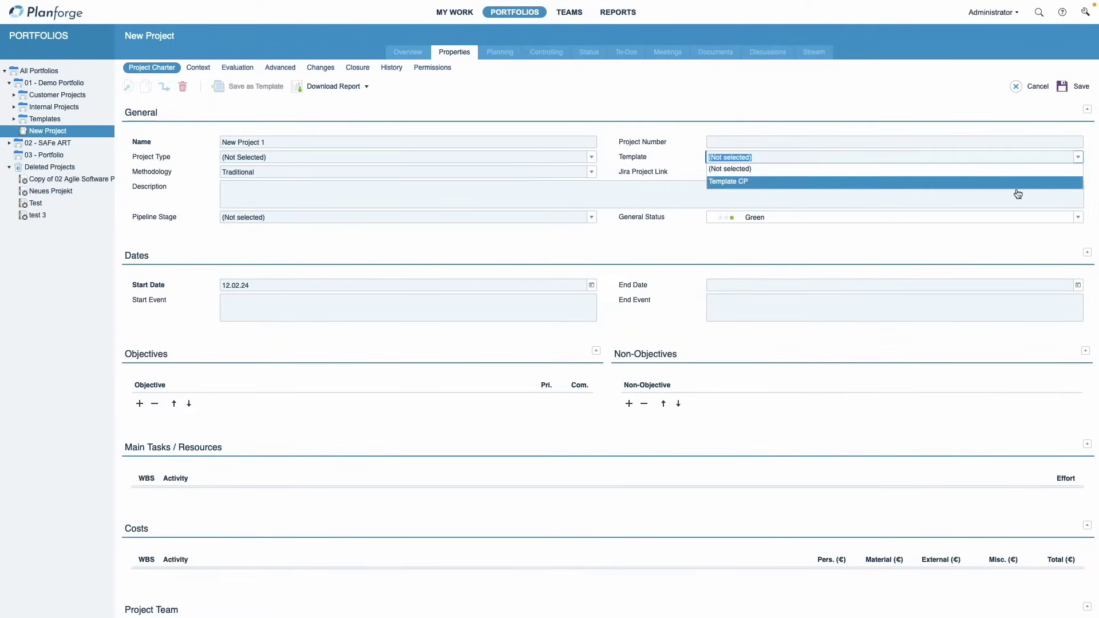
click(592, 199)
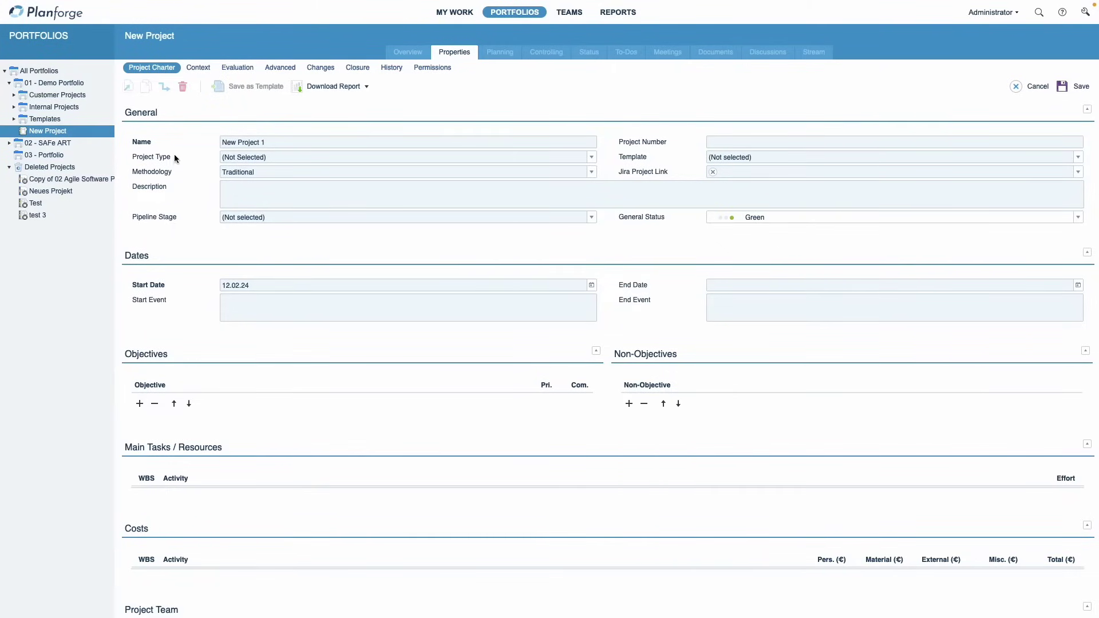
Set project type to B Project, pipeline stage to IDEA and description 'describe'.
click(591, 157)
click(552, 195)
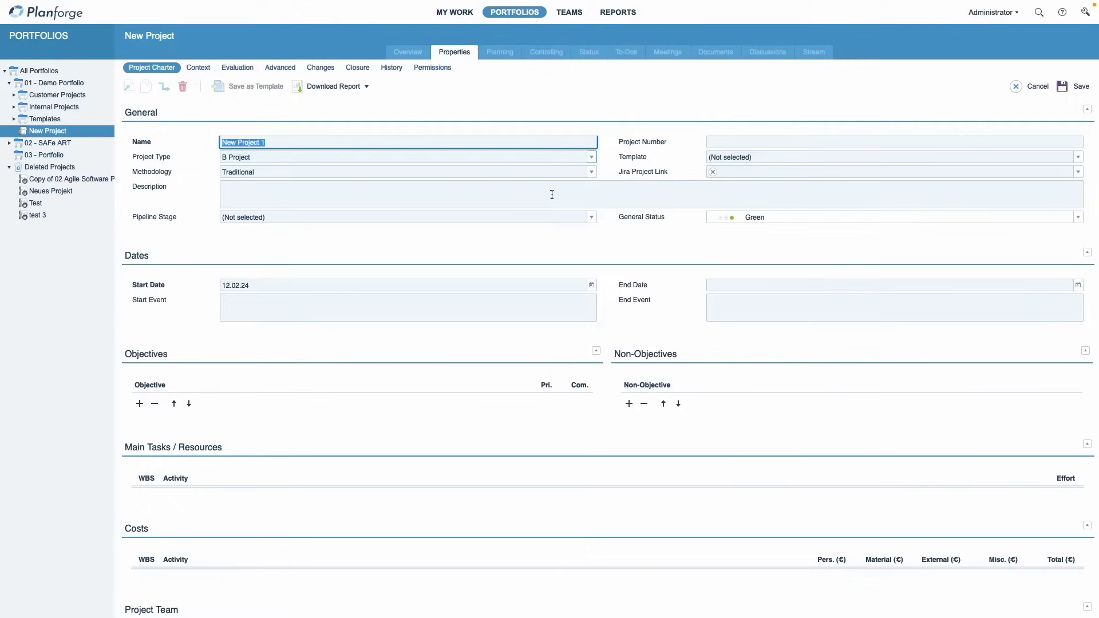
click(549, 190)
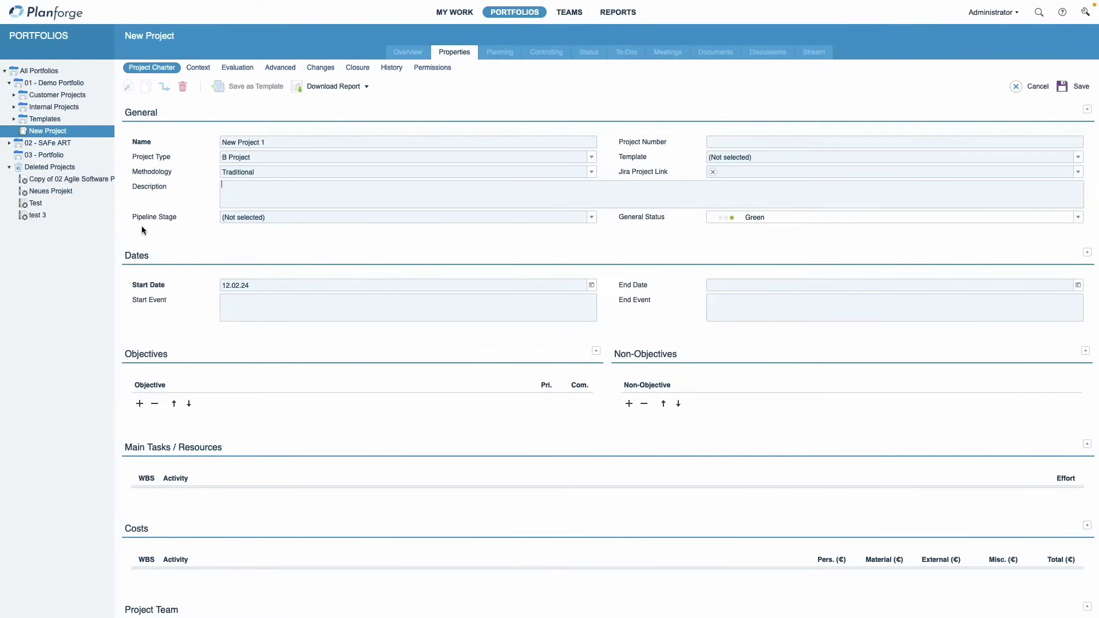
click(590, 216)
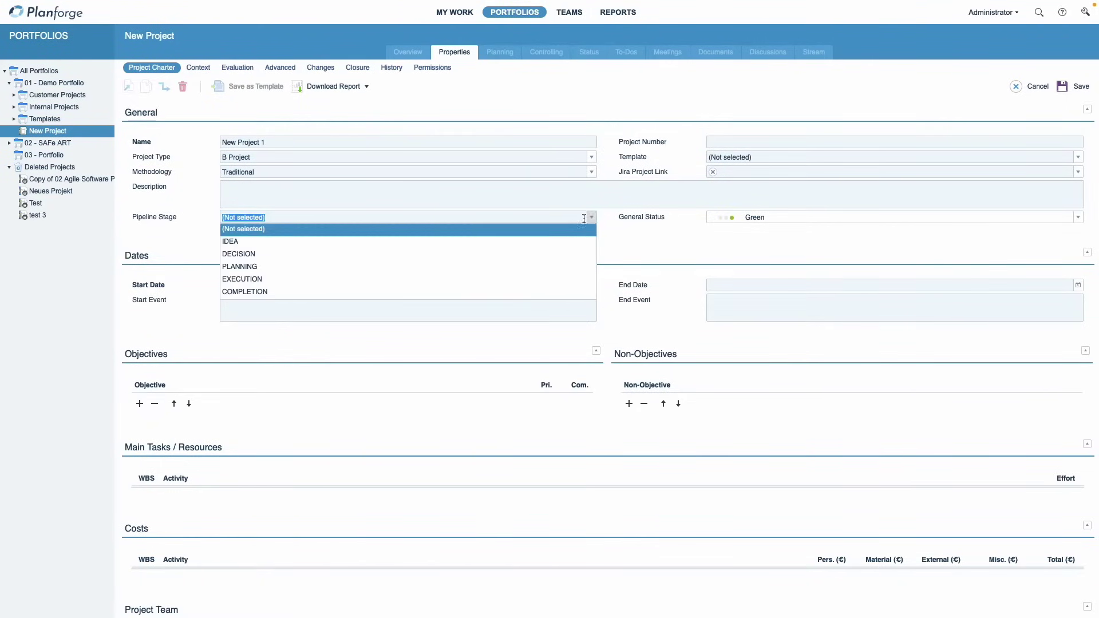
click(532, 248)
click(459, 186)
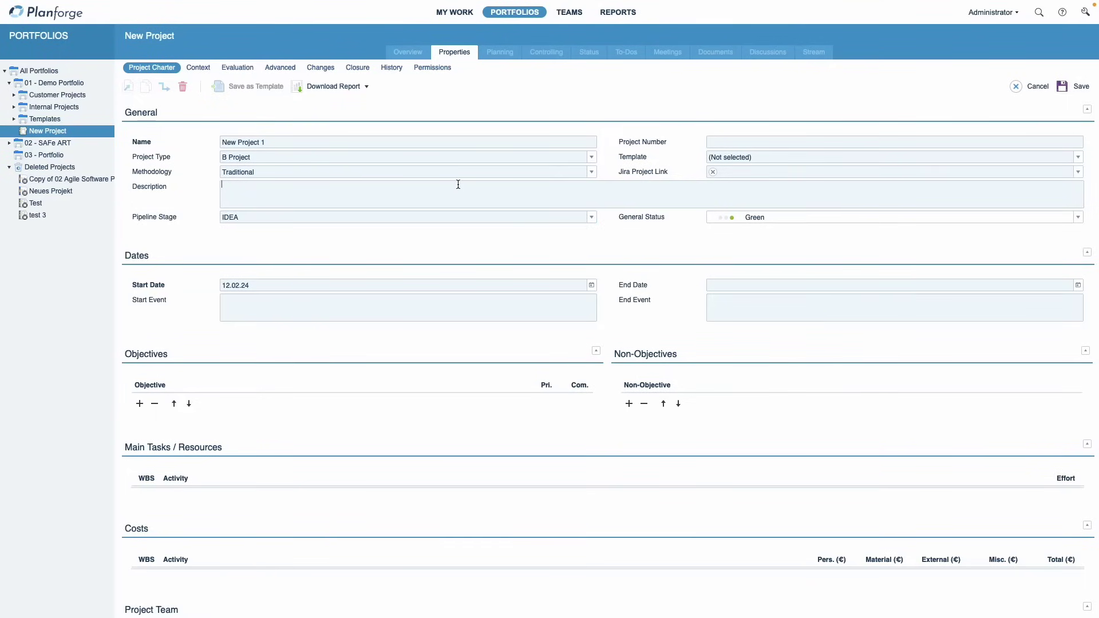
text(desc)
text(ribe)
Add objective 'objective 1' and non-objective 'non-objective 1' to the charter.
click(139, 404)
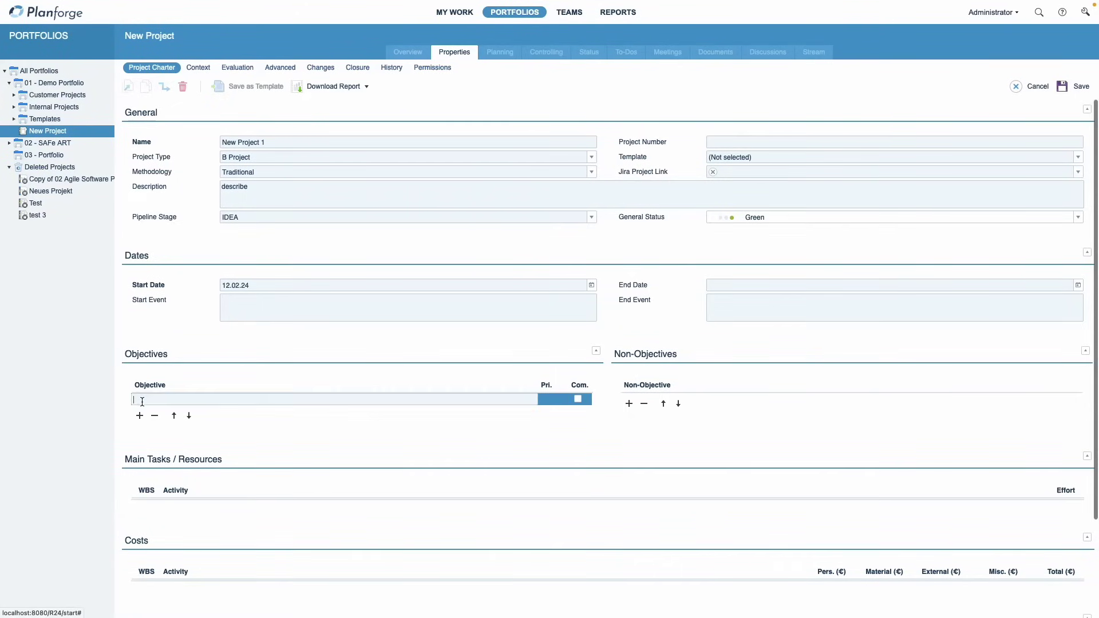
text(objective 1)
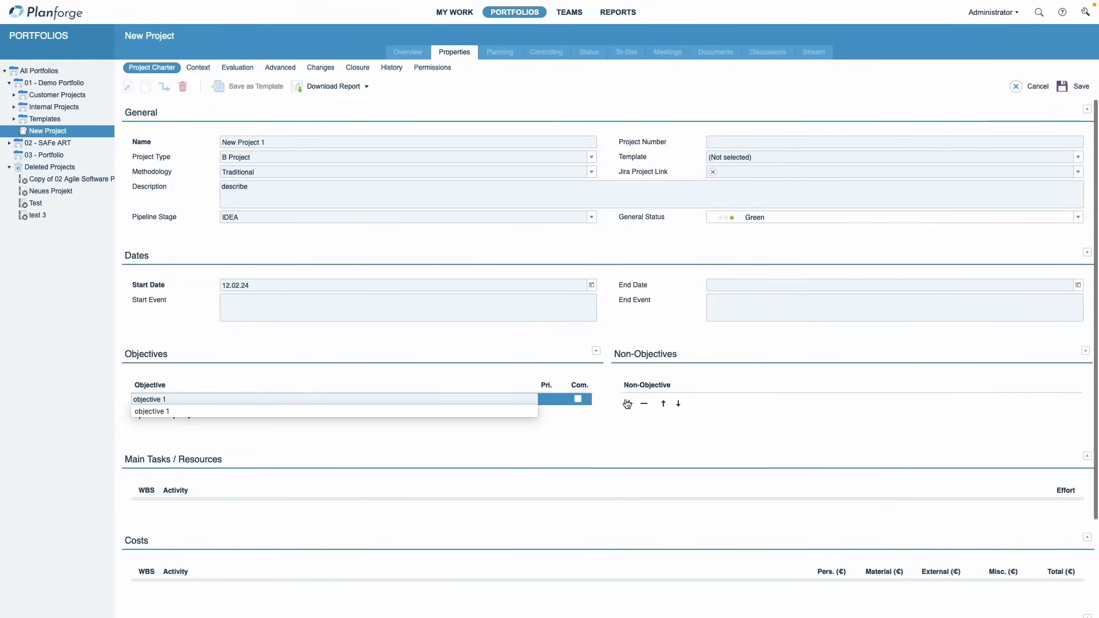
click(628, 404)
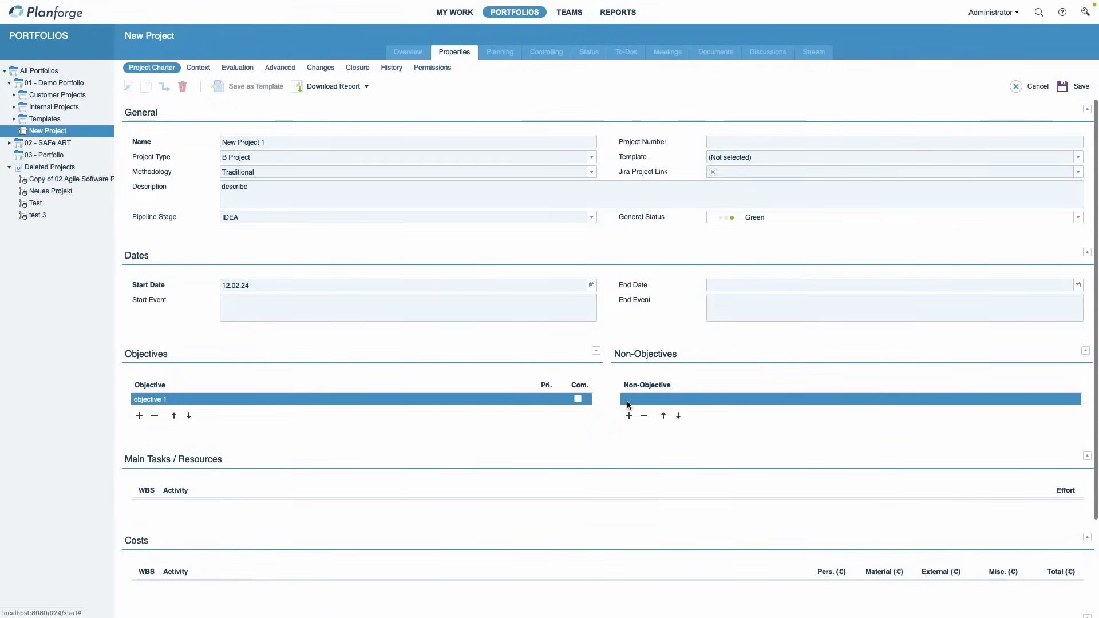
text(obnon)
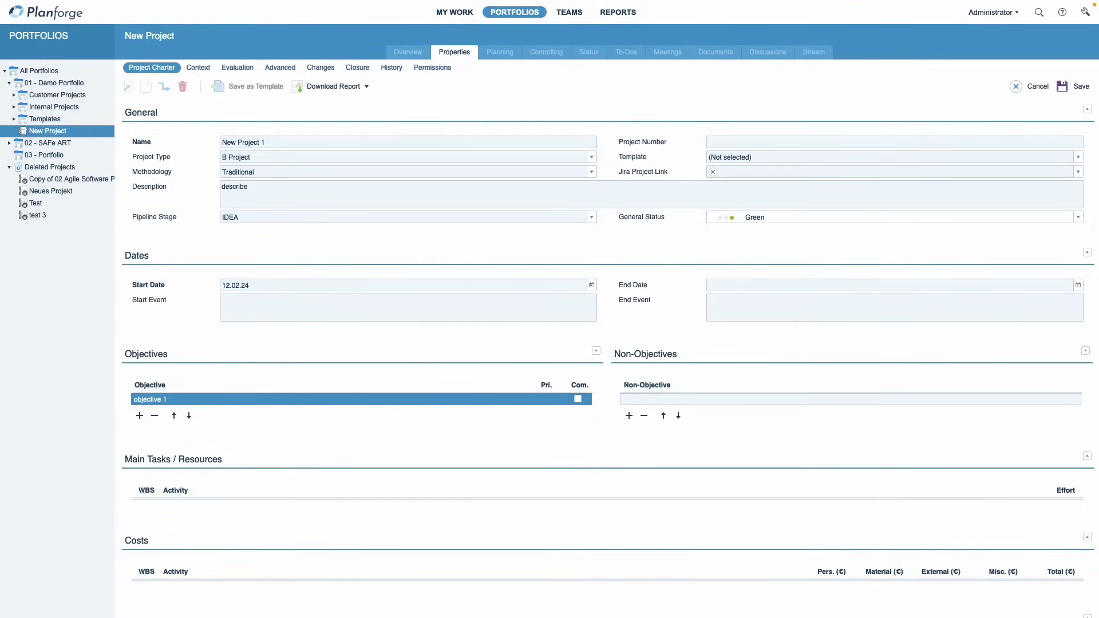
text(-objective 1)
key(Return)
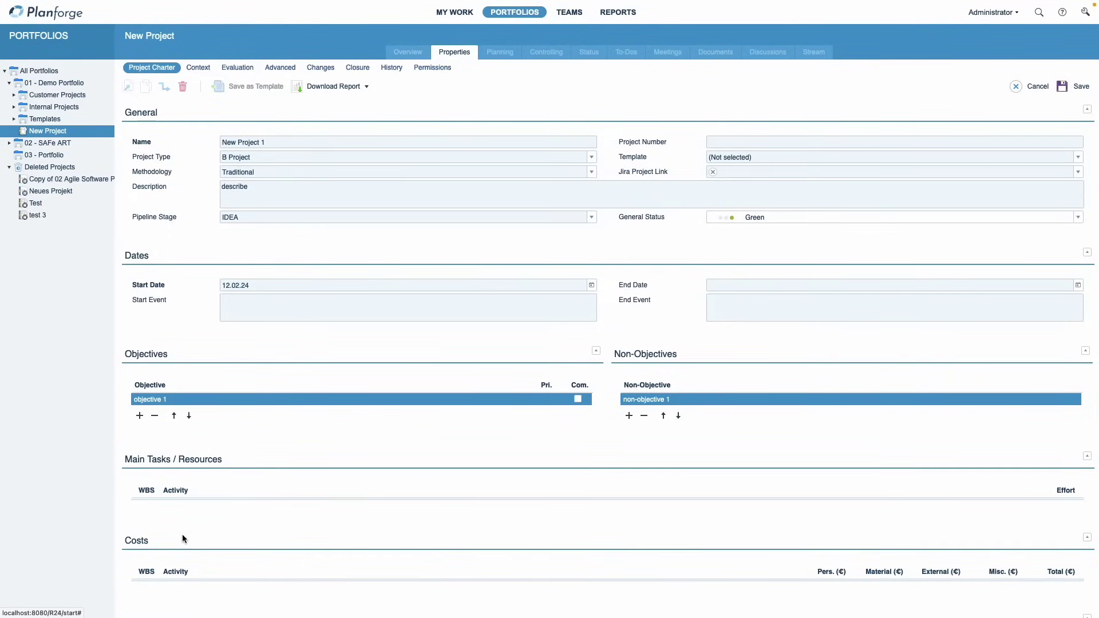
scroll(185, 543, down, 3)
scroll(187, 539, down, 2)
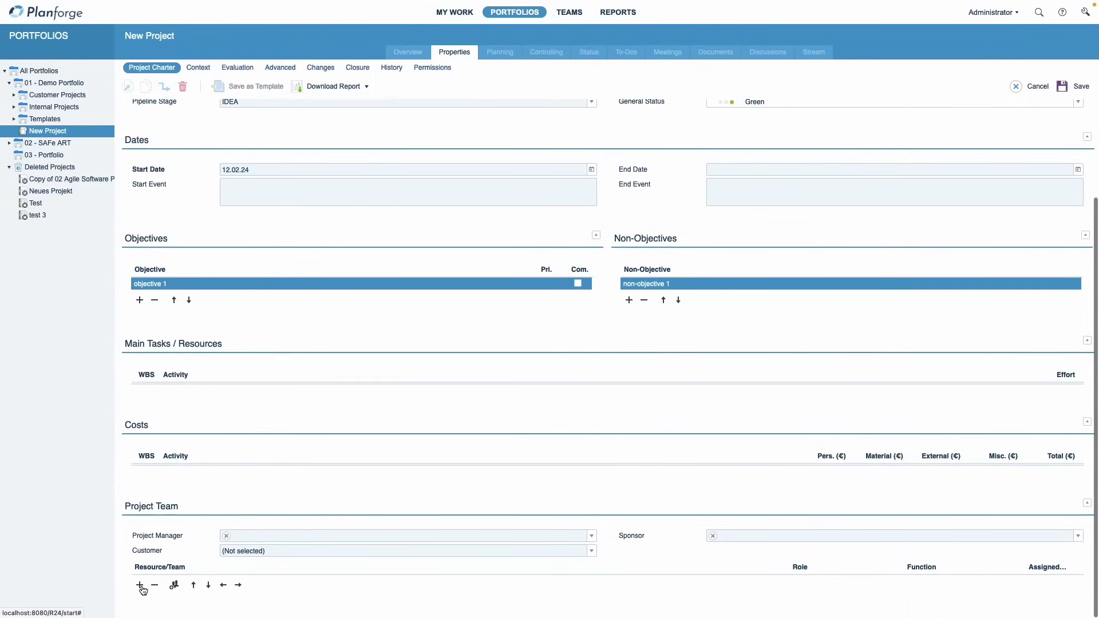
click(140, 586)
click(383, 273)
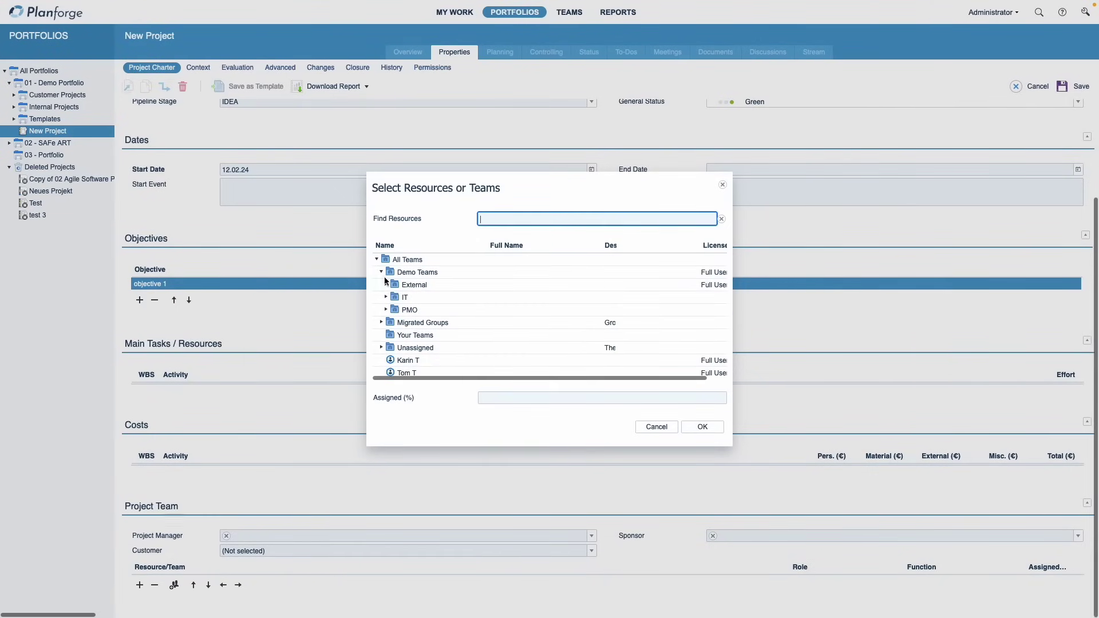
click(410, 297)
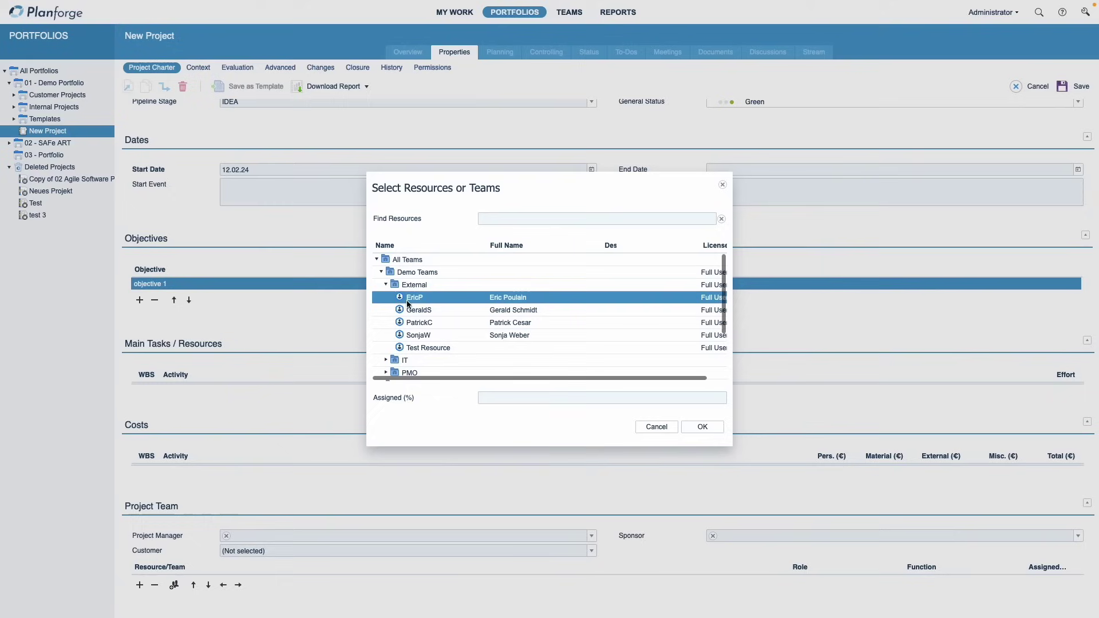
ctrl+click(410, 323)
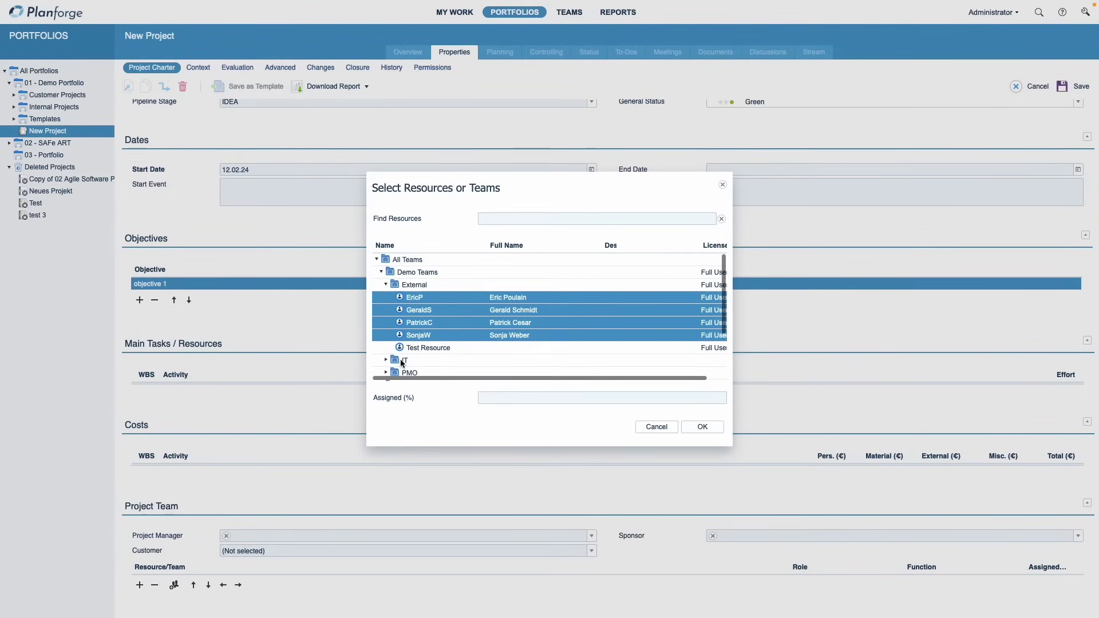
ctrl+click(401, 359)
click(704, 427)
scroll(388, 580, down, 2)
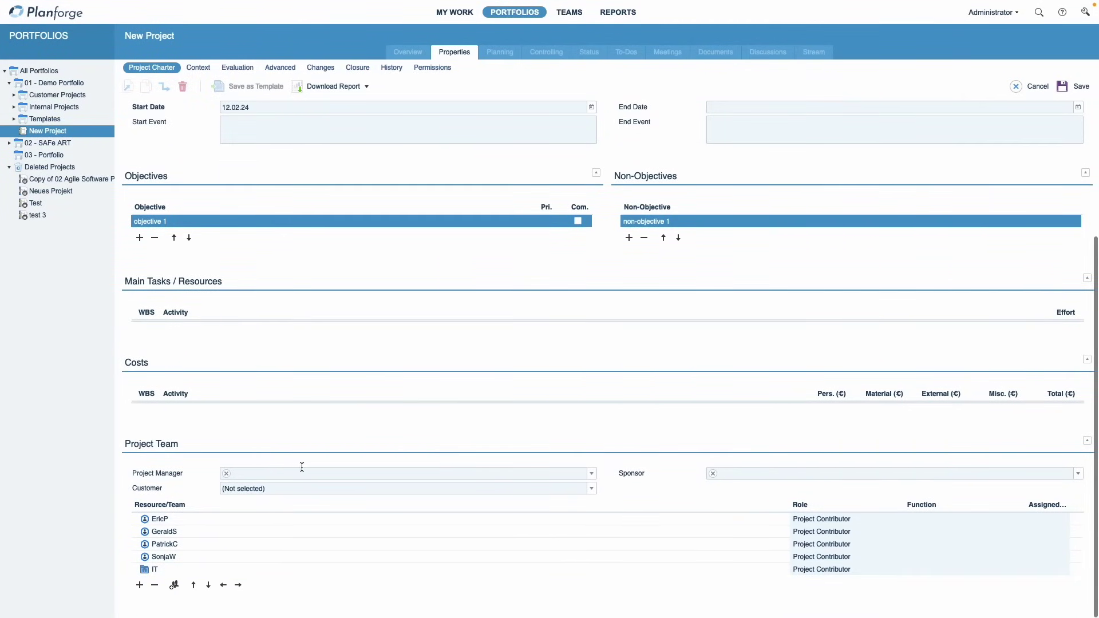
click(592, 474)
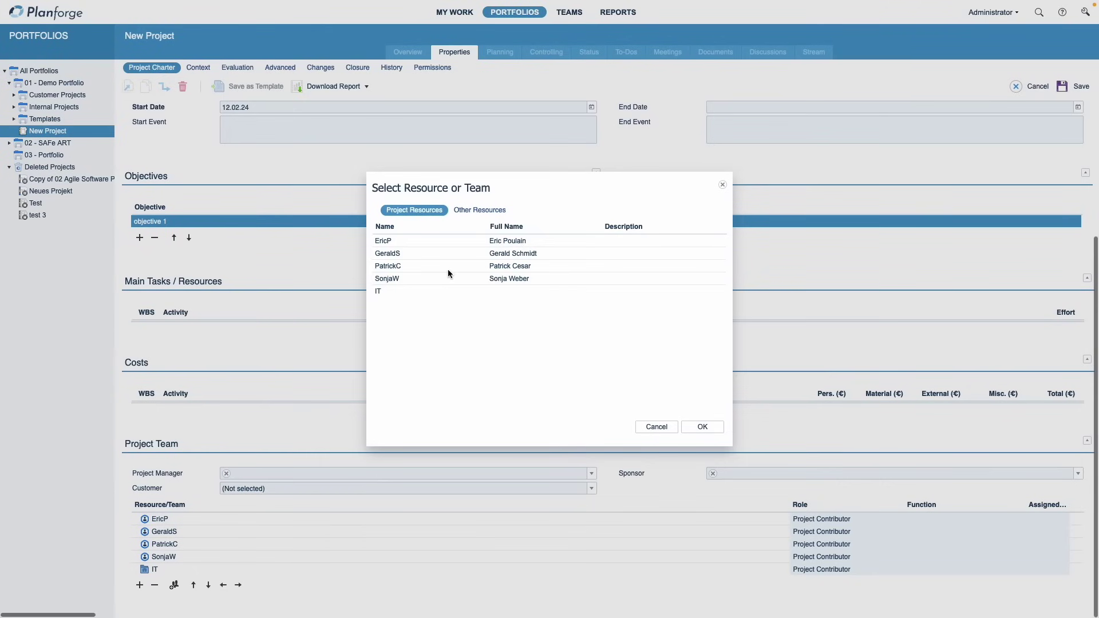
click(443, 254)
click(703, 427)
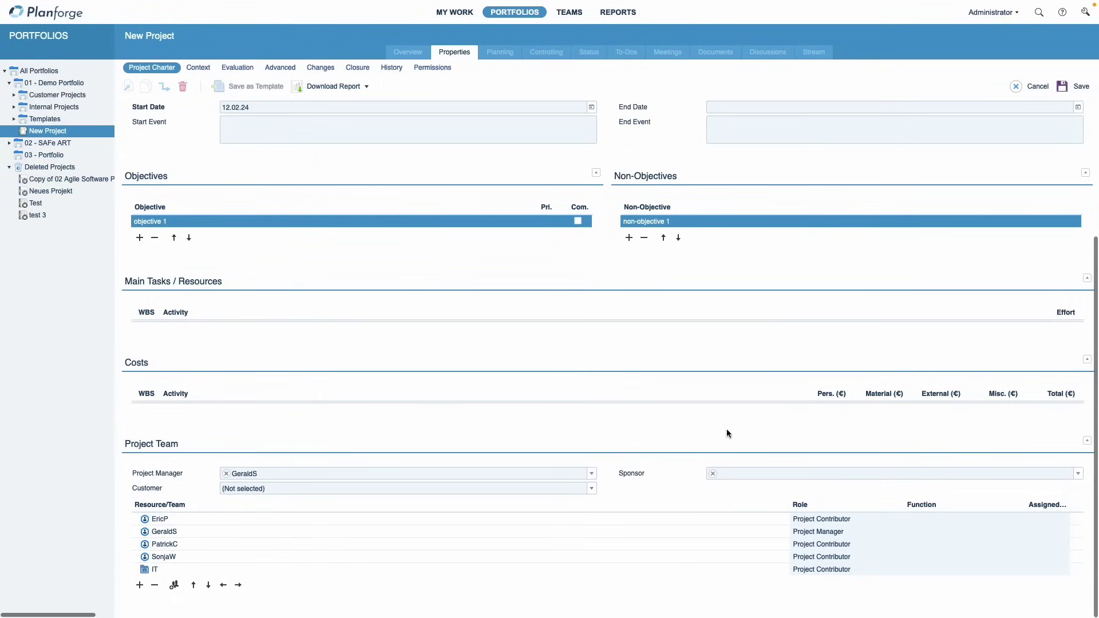
Give the project Evaluation ratings of Importance 5 and Urgency 4, then show Advanced settings.
click(197, 67)
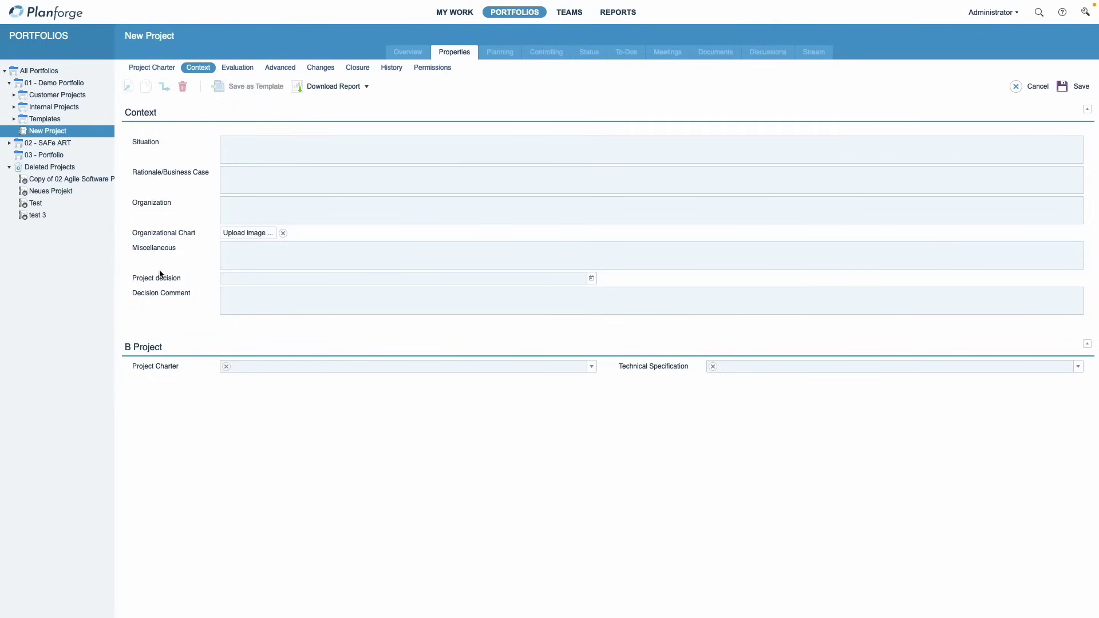
click(238, 67)
click(944, 157)
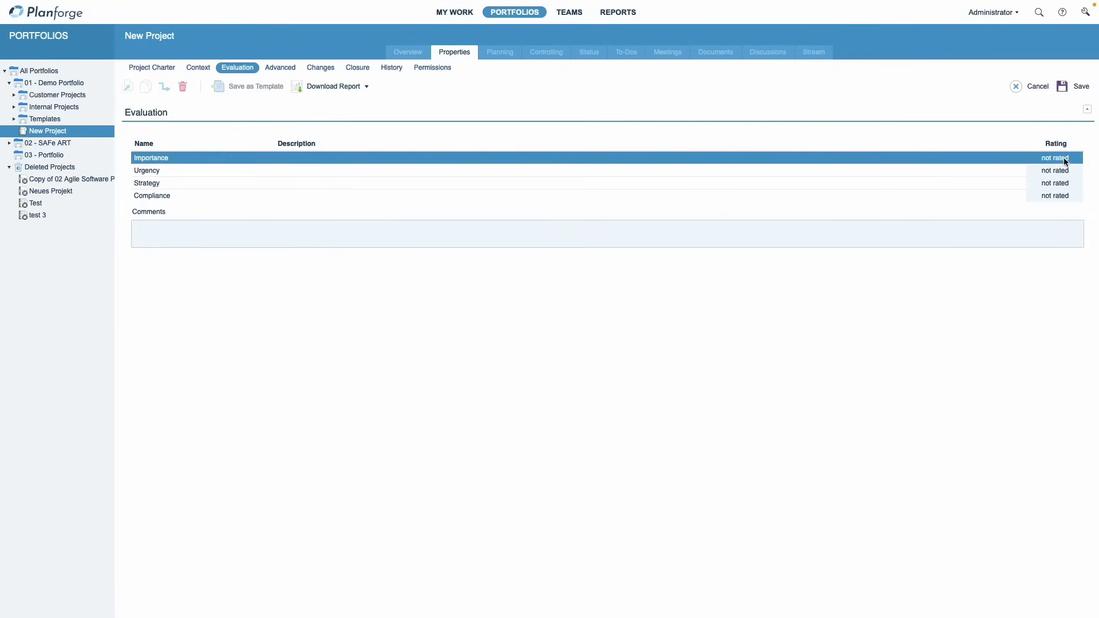
click(1077, 157)
click(1061, 181)
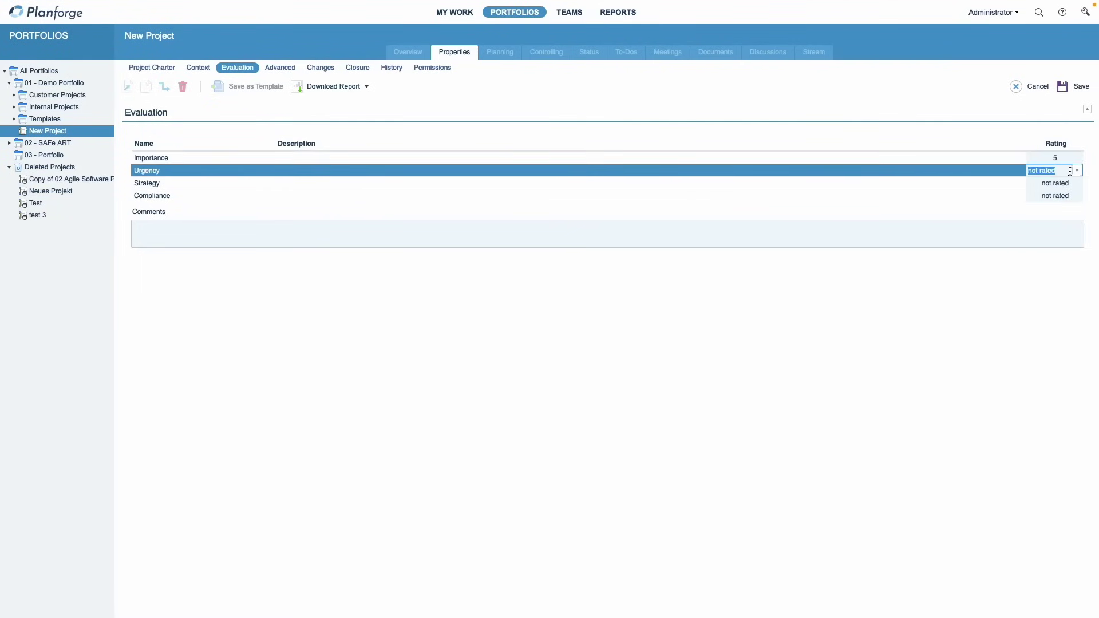
click(1077, 170)
click(1057, 206)
click(944, 157)
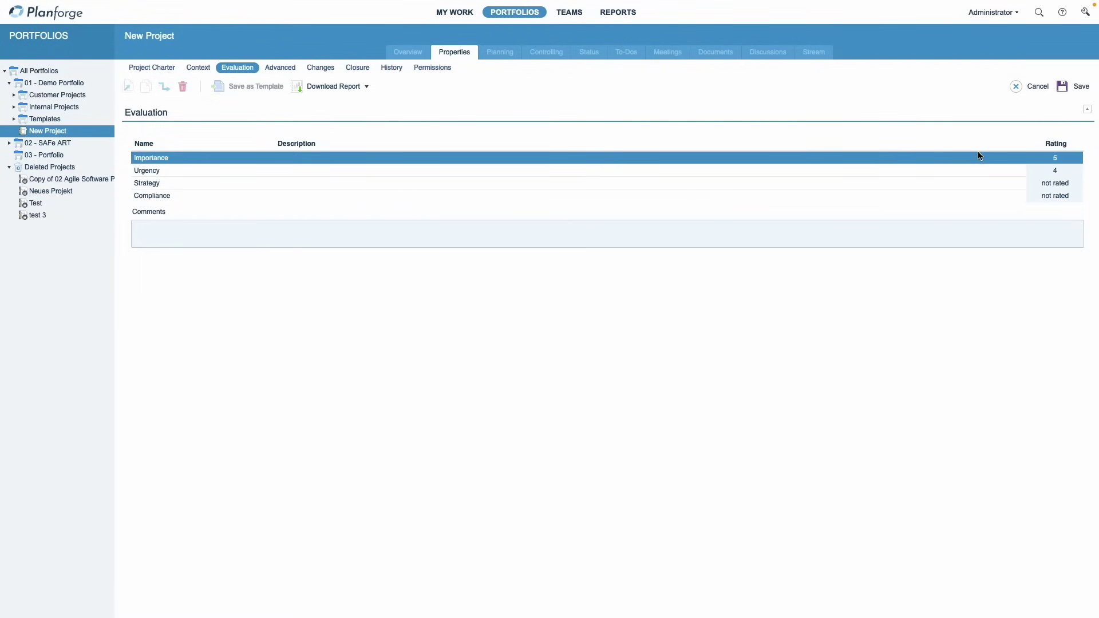
click(280, 67)
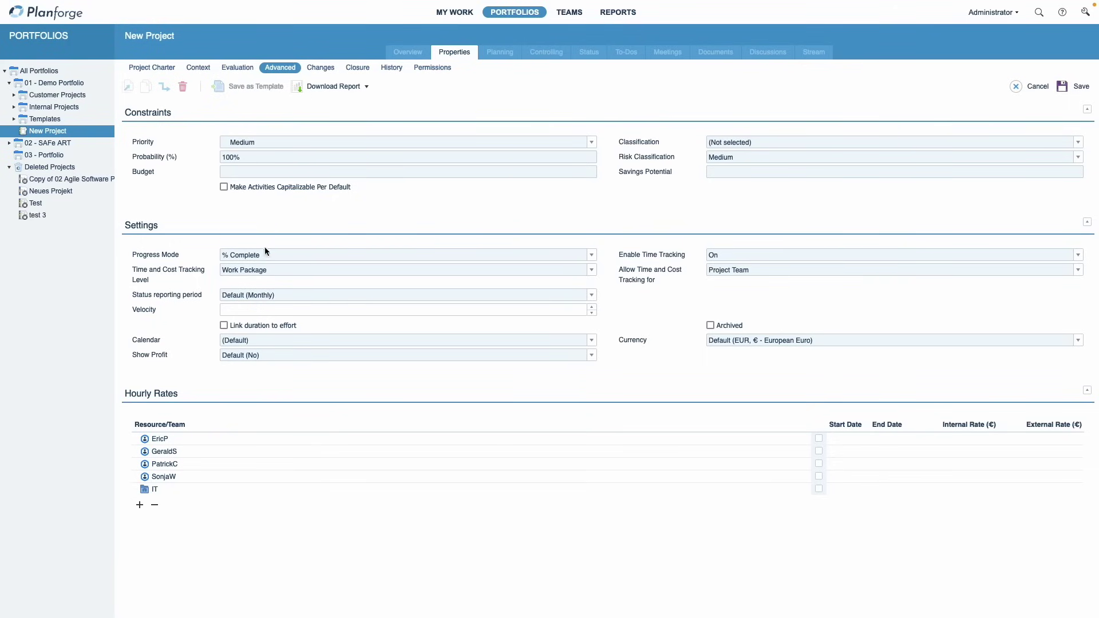
Keep Progress Mode at % Complete and tracking at Work Package level, then view Permissions.
click(592, 257)
click(592, 256)
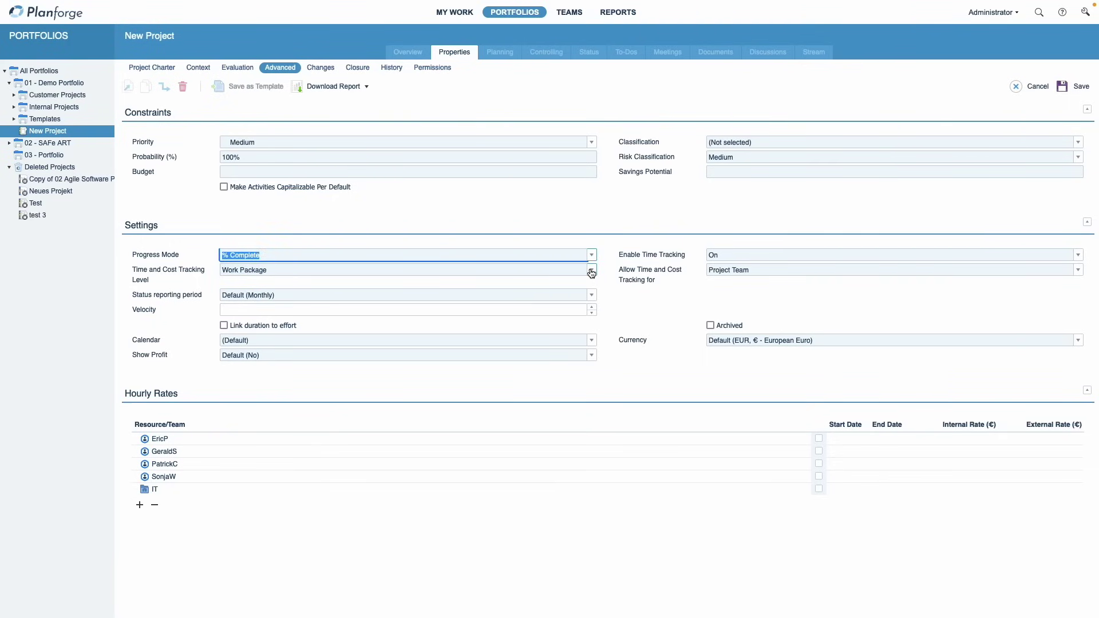
click(590, 274)
click(591, 273)
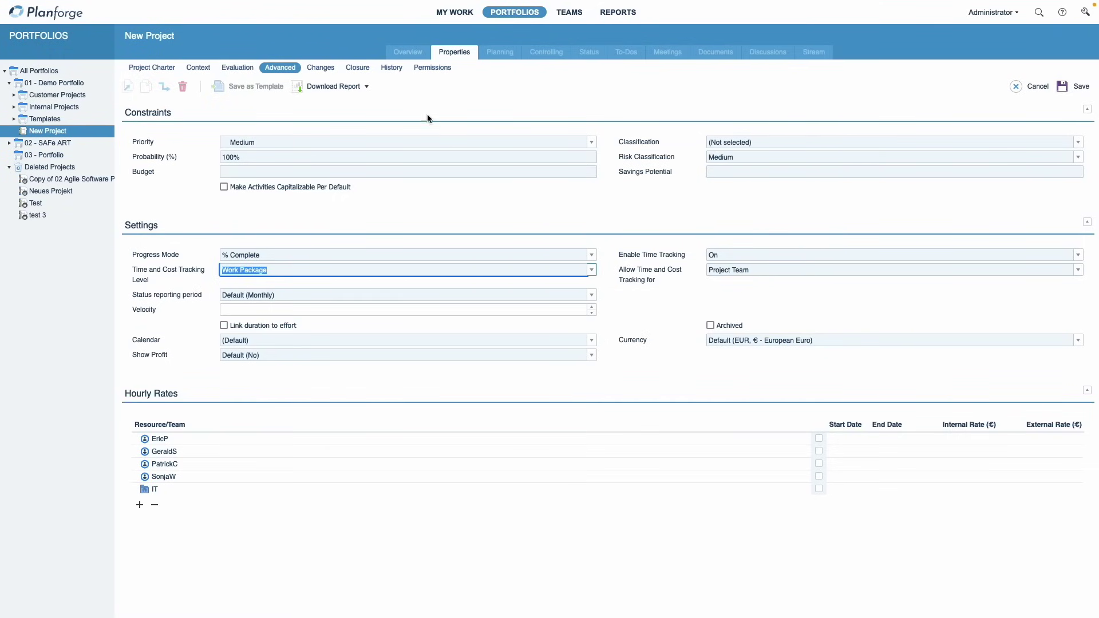
click(431, 67)
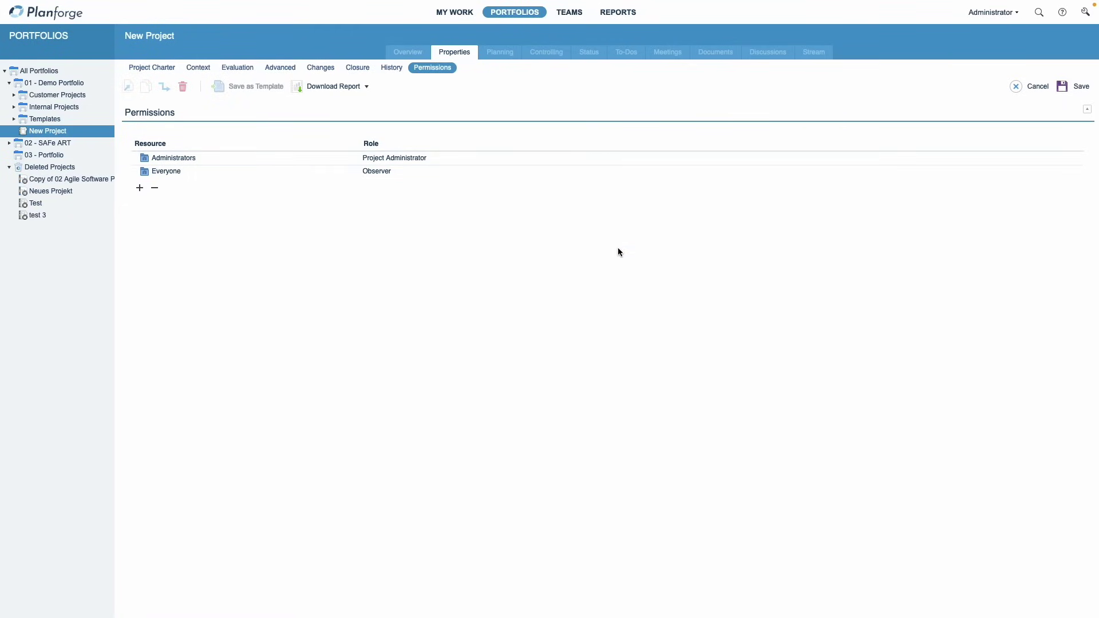
Save New Project 1 from its Permissions page.
click(1062, 86)
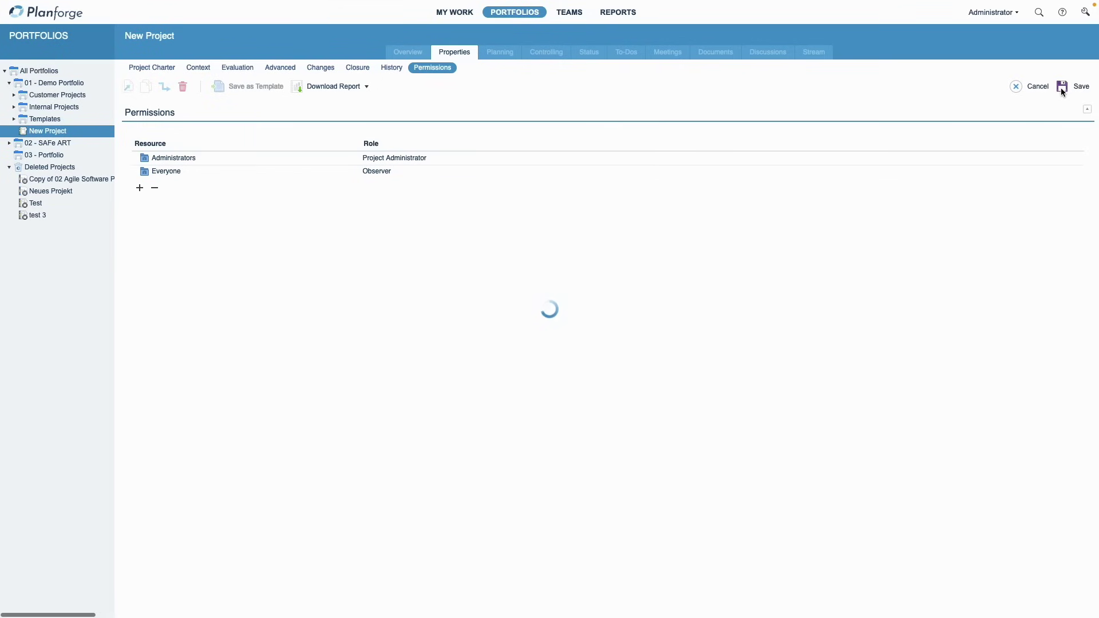